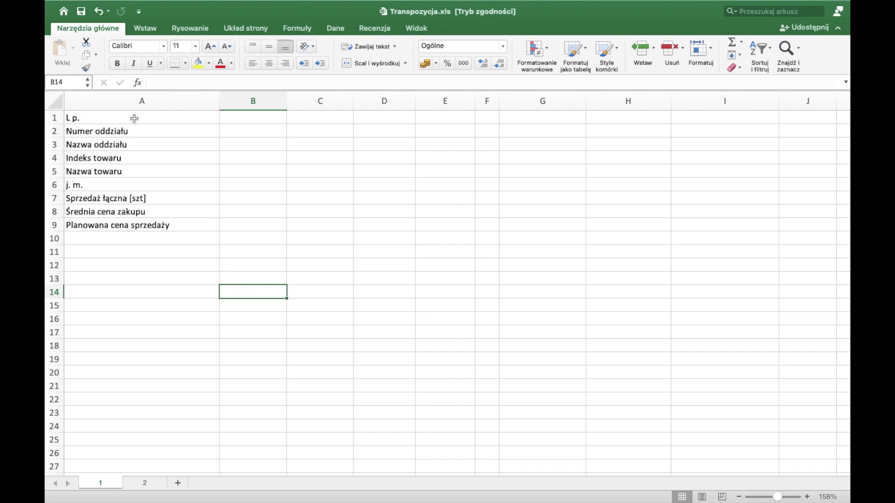
Step: Select the header list in column A, then pick the Numer oddziału and Nazwa oddziału cells
{"action": "left_click_drag", "start_coordinate": [134, 118], "coordinate": [119, 224]}
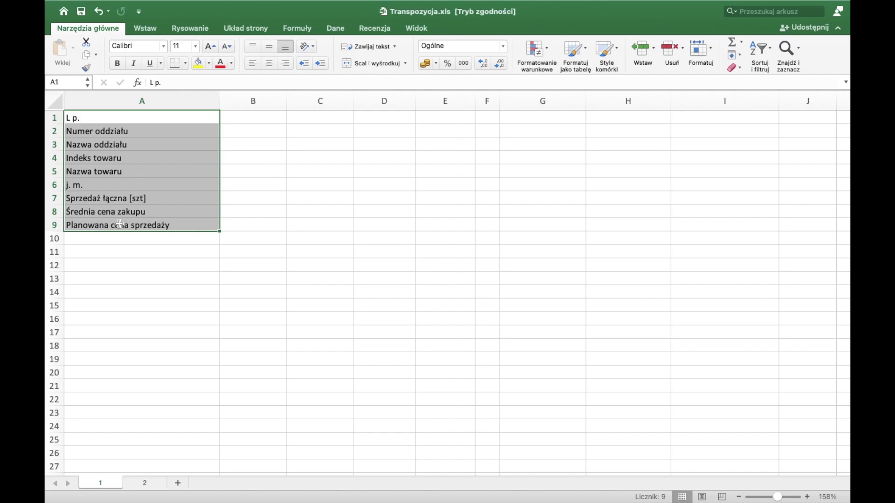
{"action": "left_click", "coordinate": [109, 119]}
{"action": "left_click", "coordinate": [115, 132]}
{"action": "left_click", "coordinate": [116, 145]}
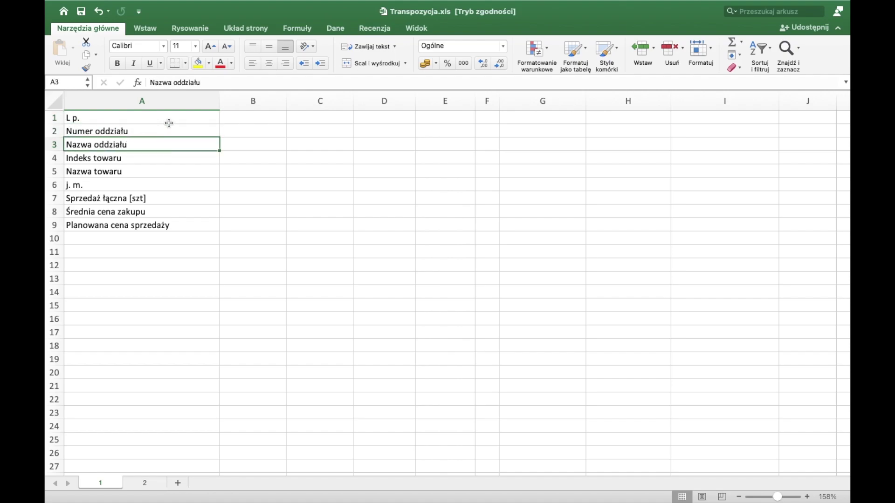
Step: Enter the numbers 1, 2, 3 and 4 across cells B1 to E1
{"action": "left_click", "coordinate": [228, 121]}
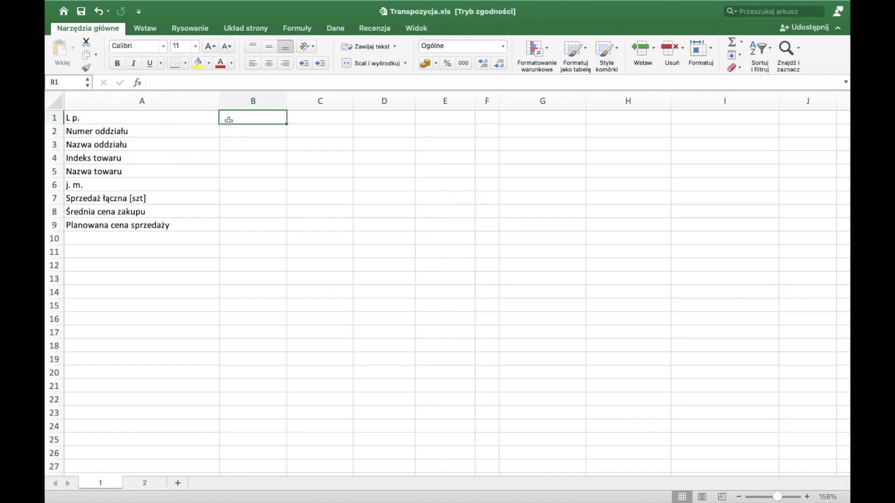
{"action": "type", "text": "1"}
{"action": "key", "text": "Tab"}
{"action": "type", "text": "2"}
{"action": "key", "text": "Tab"}
{"action": "type", "text": "3"}
{"action": "key", "text": "Tab"}
{"action": "type", "text": "4"}
{"action": "key", "text": "Return"}
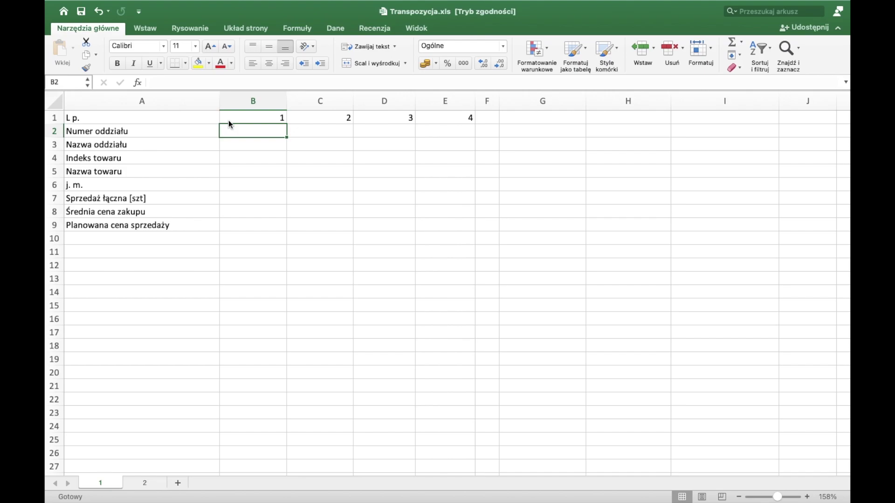
Step: Enter szt in B6 and C6, then undo those entries
{"action": "key", "text": "Down"}
{"action": "key", "text": "Down"}
{"action": "key", "text": "Down"}
{"action": "key", "text": "Down"}
{"action": "type", "text": "szt"}
{"action": "key", "text": "Tab"}
{"action": "type", "text": "szt"}
{"action": "key", "text": "Tab"}
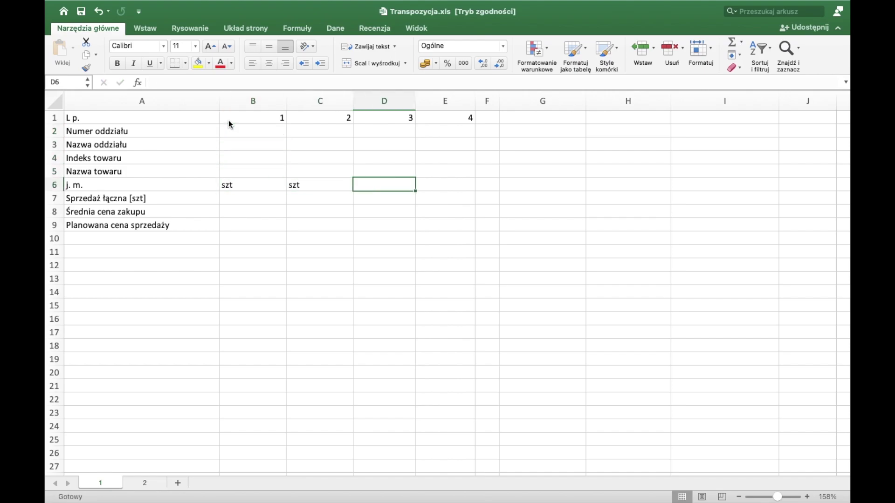
{"action": "key", "text": "ctrl+z"}
{"action": "key", "text": "ctrl+z"}
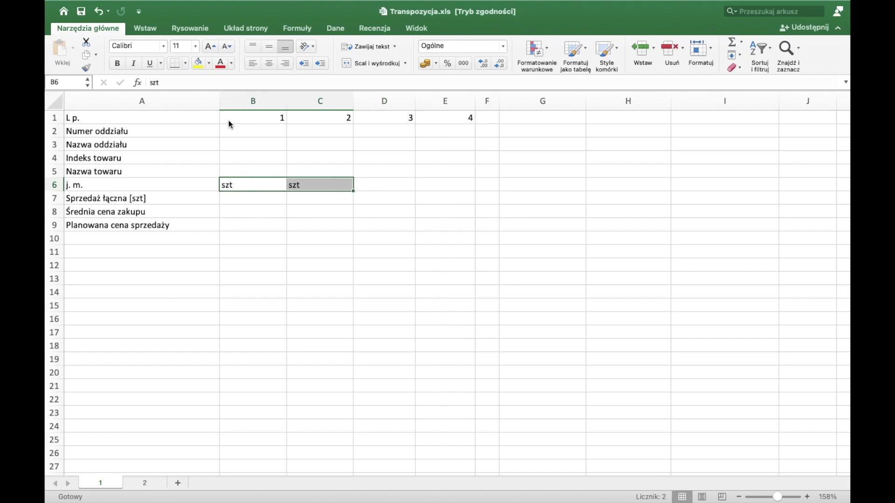
Step: Delete the numbers 1–4 from row 1 and reselect the header list and row 1
{"action": "left_click", "coordinate": [230, 122]}
{"action": "key", "text": "shift+Right"}
{"action": "key", "text": "shift+Right"}
{"action": "key", "text": "shift+Right"}
{"action": "key", "text": "Delete"}
{"action": "key", "text": "Left"}
{"action": "key", "text": "shift+Down"}
{"action": "key", "text": "shift+Down"}
{"action": "key", "text": "shift+Down"}
{"action": "key", "text": "shift+Down"}
{"action": "key", "text": "shift+Down"}
{"action": "key", "text": "shift+Down"}
{"action": "key", "text": "shift+Down"}
{"action": "mouse_move", "coordinate": [204, 119]}
{"action": "left_mouse_down"}
{"action": "mouse_move", "coordinate": [562, 121]}
{"action": "mouse_move", "coordinate": [572, 111]}
{"action": "left_mouse_up"}
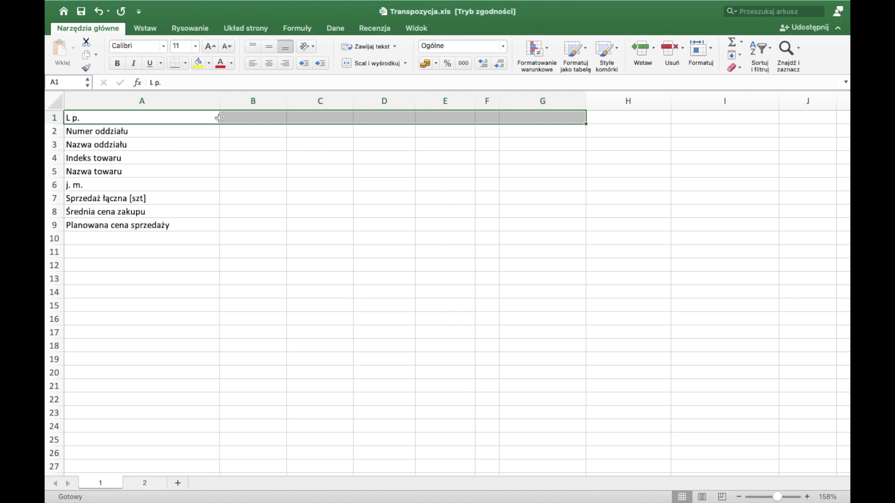
Step: Insert a blank row above the headers using the row 1 header's Wstaw option
{"action": "left_click", "coordinate": [148, 119]}
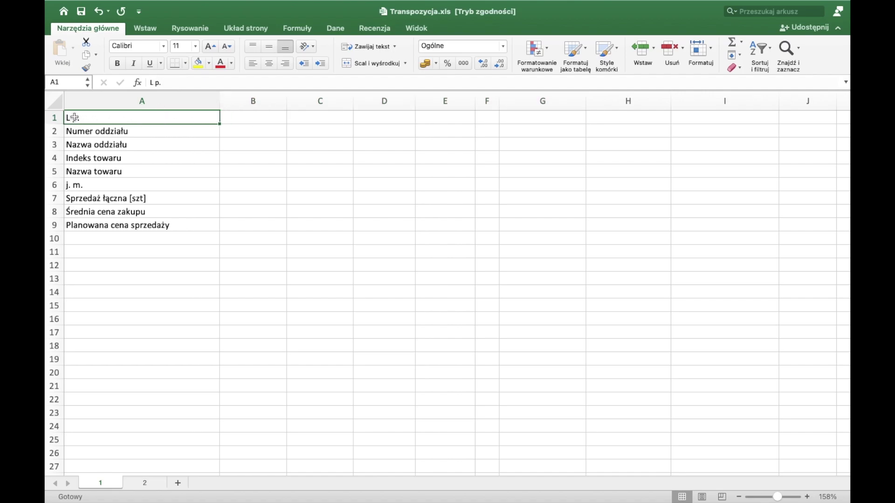
{"action": "left_click", "coordinate": [54, 117]}
{"action": "right_click", "coordinate": [54, 116]}
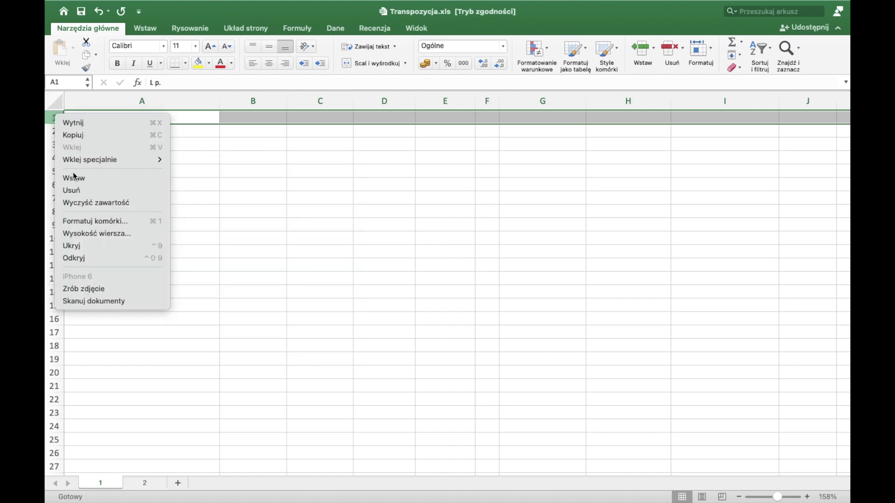
{"action": "left_click", "coordinate": [74, 177]}
Step: Copy the header list, now in A2:A10
{"action": "left_click", "coordinate": [158, 131]}
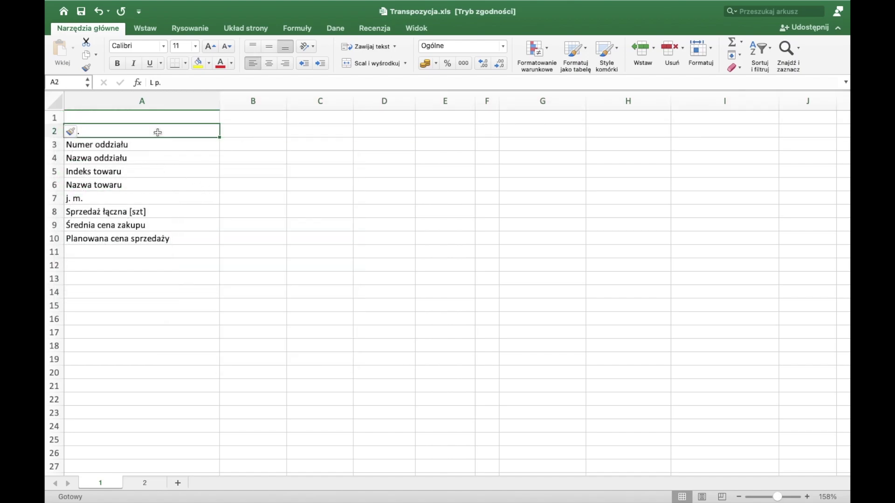
{"action": "left_click_drag", "start_coordinate": [168, 139], "coordinate": [140, 235]}
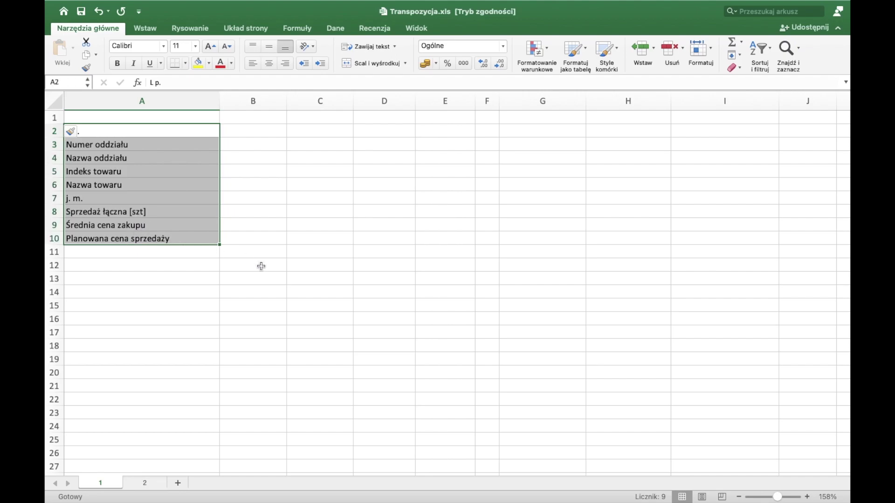
{"action": "key", "text": "ctrl+c"}
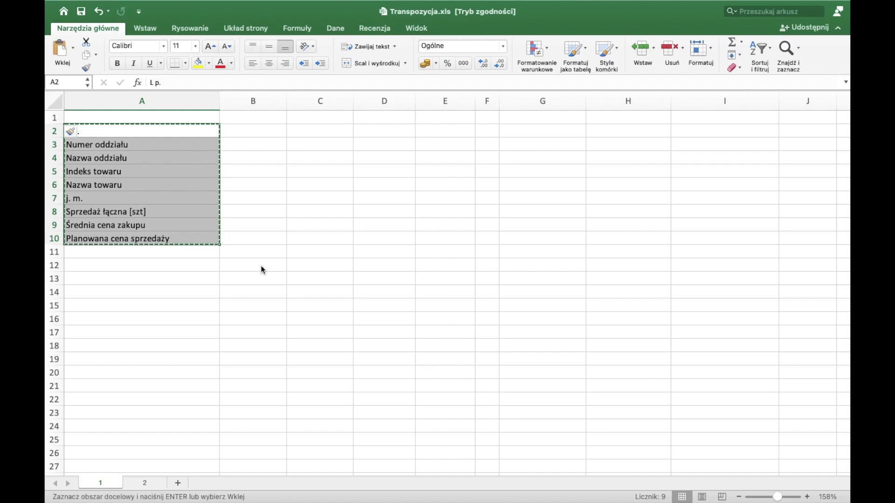
Step: Choose cell A1 as the paste target and bring up its paste options
{"action": "left_click", "coordinate": [129, 120]}
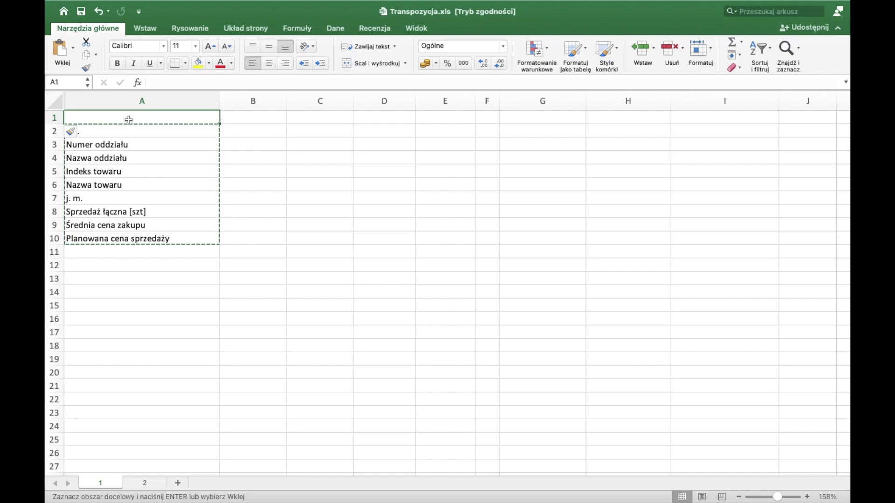
{"action": "left_click_drag", "start_coordinate": [128, 120], "coordinate": [616, 119]}
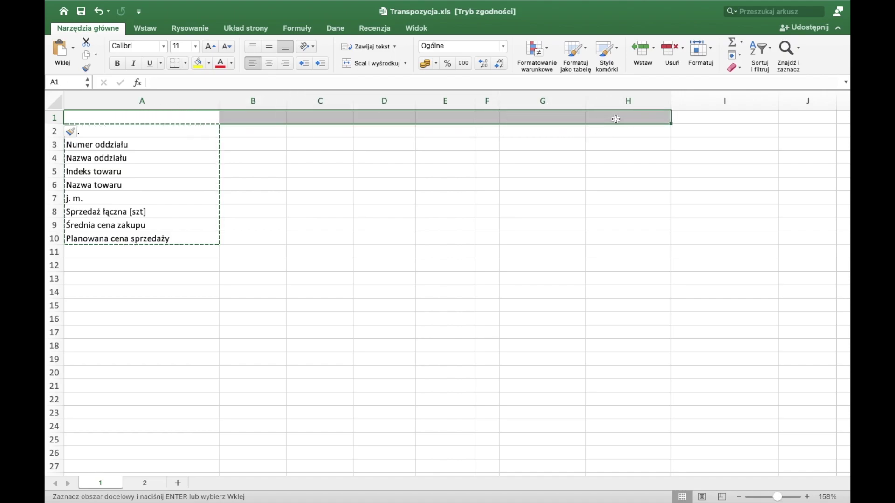
{"action": "left_click", "coordinate": [123, 117]}
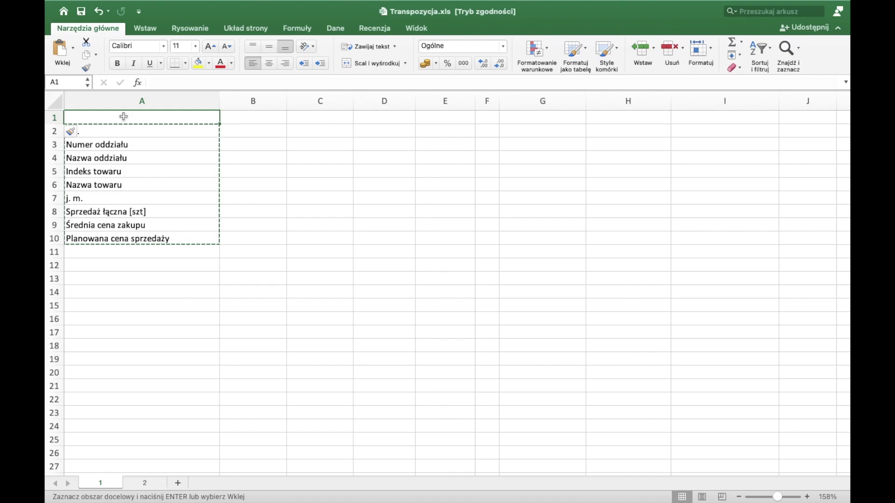
{"action": "right_click", "coordinate": [123, 117]}
{"action": "mouse_move", "coordinate": [167, 159]}
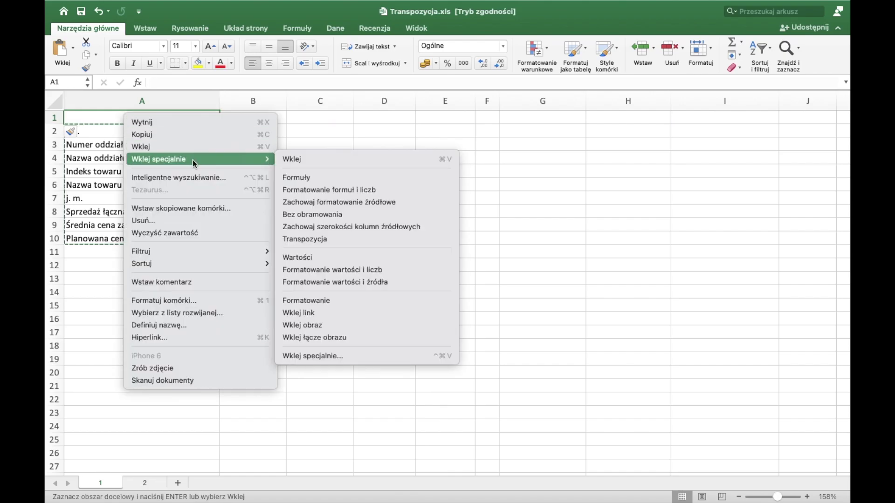
Step: Paste the copied labels into A1 through Wklej specjalnie with Transponuj ticked
{"action": "left_click", "coordinate": [367, 362]}
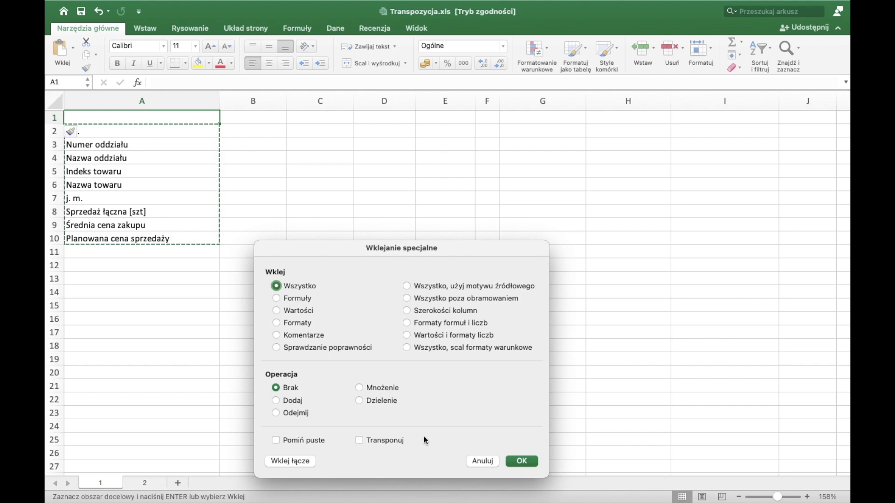
{"action": "left_click", "coordinate": [359, 441]}
{"action": "left_click", "coordinate": [513, 462]}
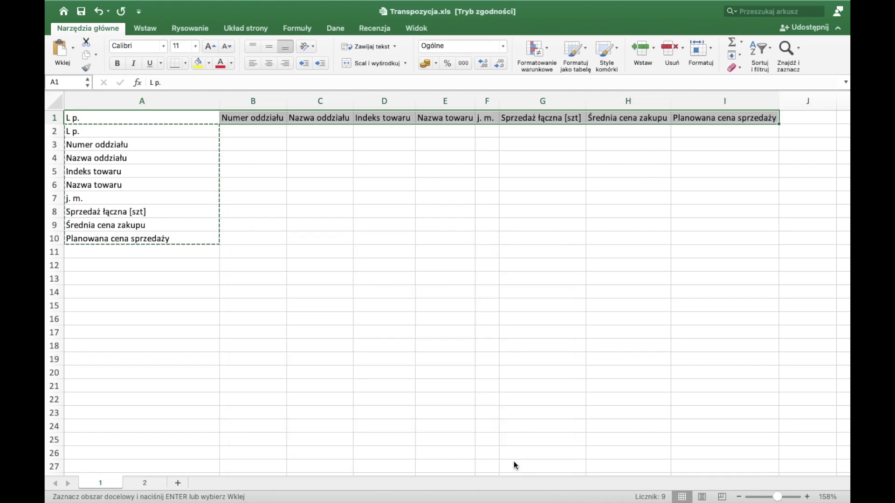
Step: Compare the original column A list with the transposed row 1 labels, then cancel the copy
{"action": "left_click_drag", "start_coordinate": [137, 133], "coordinate": [114, 243]}
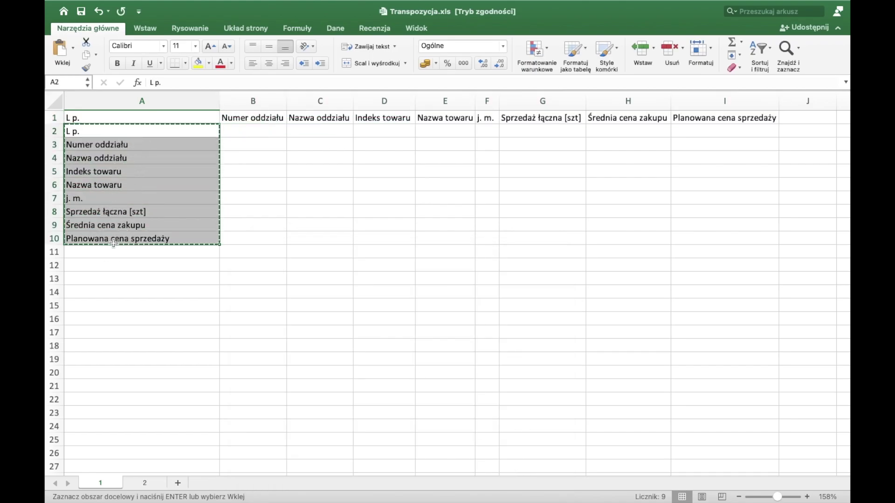
{"action": "left_click_drag", "start_coordinate": [73, 118], "coordinate": [755, 104]}
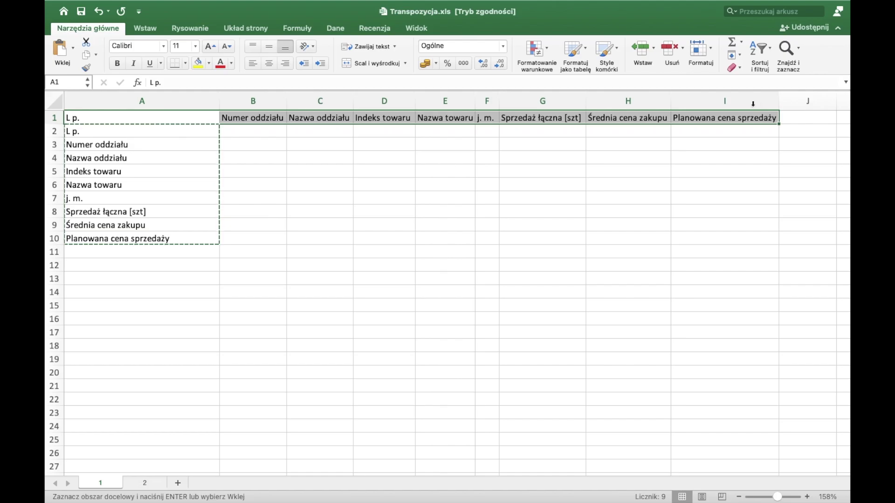
{"action": "left_click", "coordinate": [384, 211]}
{"action": "key", "text": "Escape"}
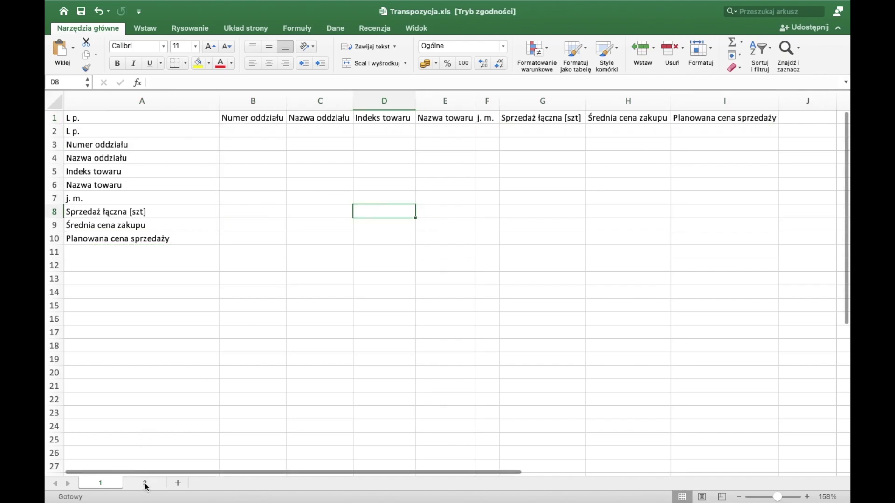
{"action": "left_click", "coordinate": [145, 483]}
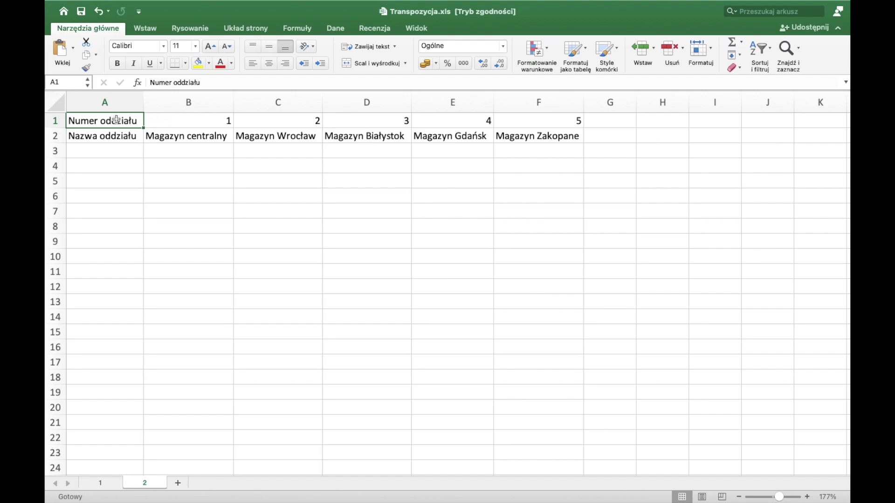
{"action": "left_click", "coordinate": [186, 123]}
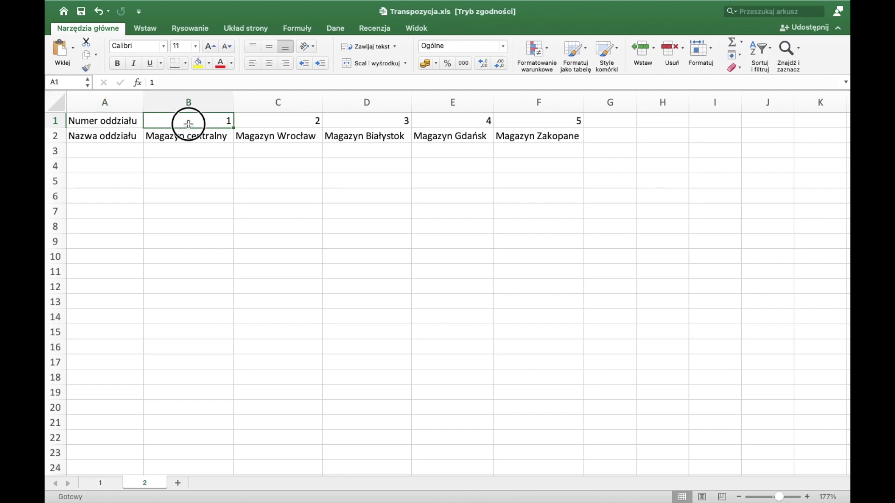
{"action": "left_click_drag", "start_coordinate": [204, 123], "coordinate": [534, 109]}
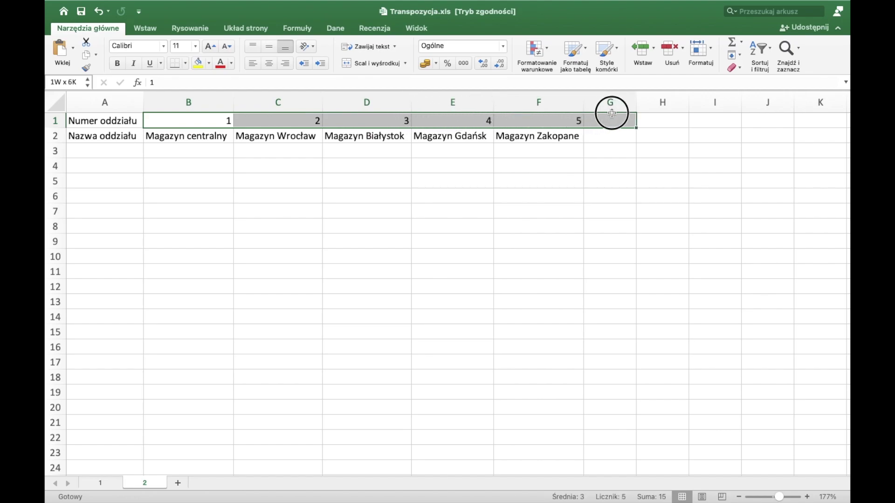
{"action": "left_click_drag", "start_coordinate": [534, 109], "coordinate": [536, 120]}
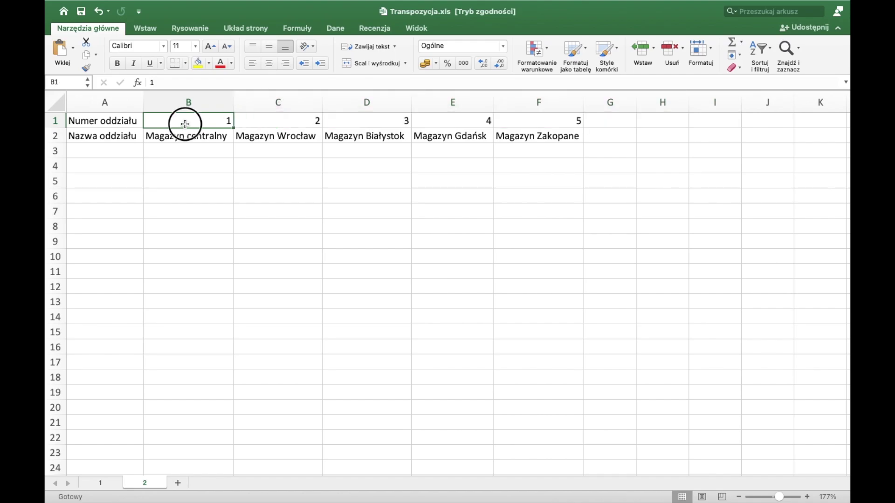
{"action": "left_click_drag", "start_coordinate": [184, 123], "coordinate": [187, 288]}
{"action": "left_click_drag", "start_coordinate": [184, 135], "coordinate": [838, 135]}
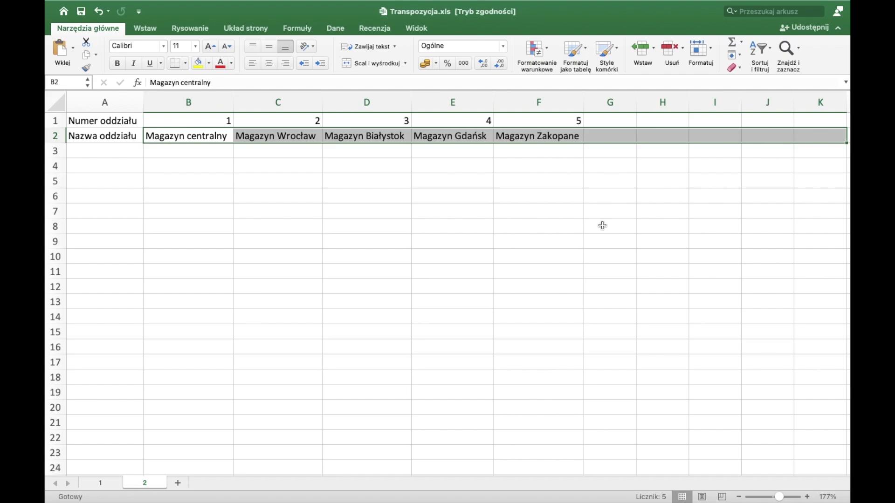
{"action": "left_click", "coordinate": [227, 225]}
{"action": "left_click_drag", "start_coordinate": [112, 119], "coordinate": [571, 139]}
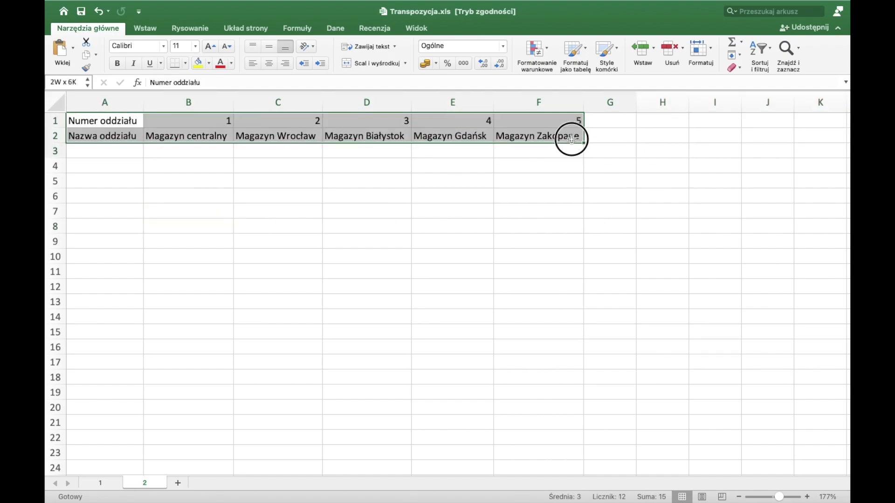
{"action": "left_click_drag", "start_coordinate": [78, 121], "coordinate": [169, 417]}
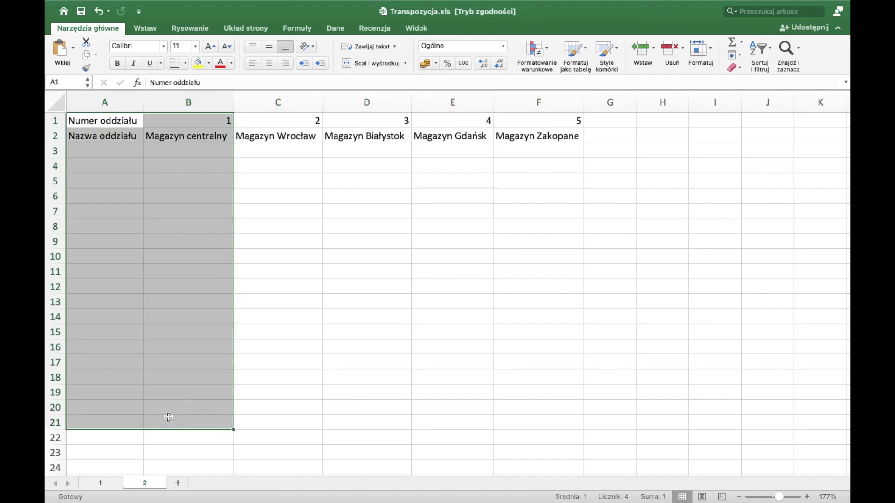
{"action": "left_click", "coordinate": [314, 303]}
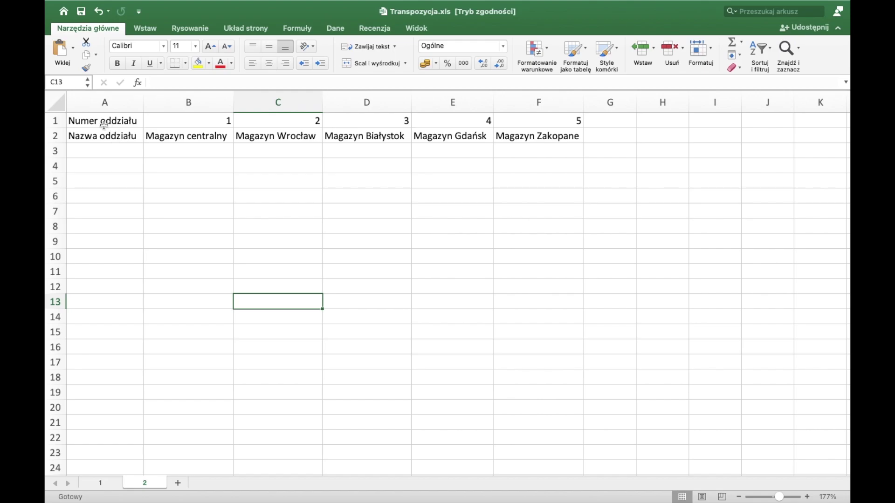
{"action": "mouse_move", "coordinate": [101, 122]}
{"action": "left_mouse_down"}
{"action": "mouse_move", "coordinate": [491, 153]}
{"action": "mouse_move", "coordinate": [561, 139]}
{"action": "left_mouse_up"}
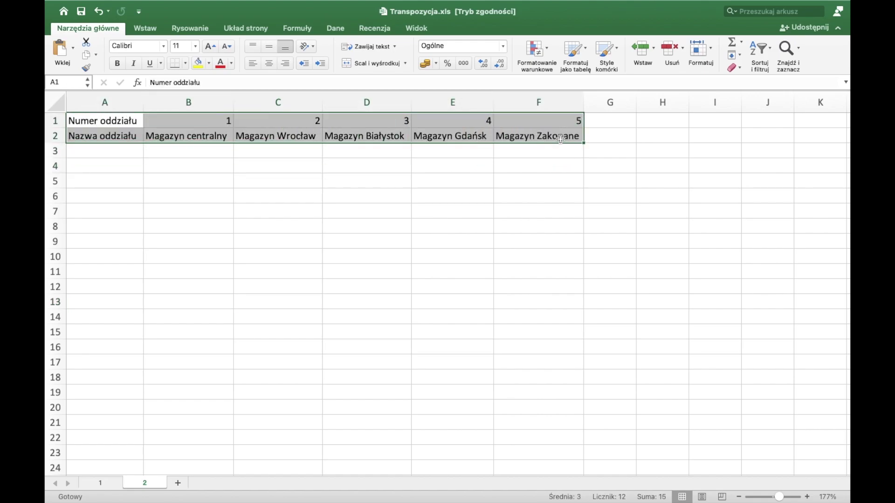
Step: Insert two empty columns before the branch table using Wstaw on column A twice
{"action": "left_click", "coordinate": [168, 182]}
{"action": "left_click", "coordinate": [106, 100]}
{"action": "right_click", "coordinate": [106, 100]}
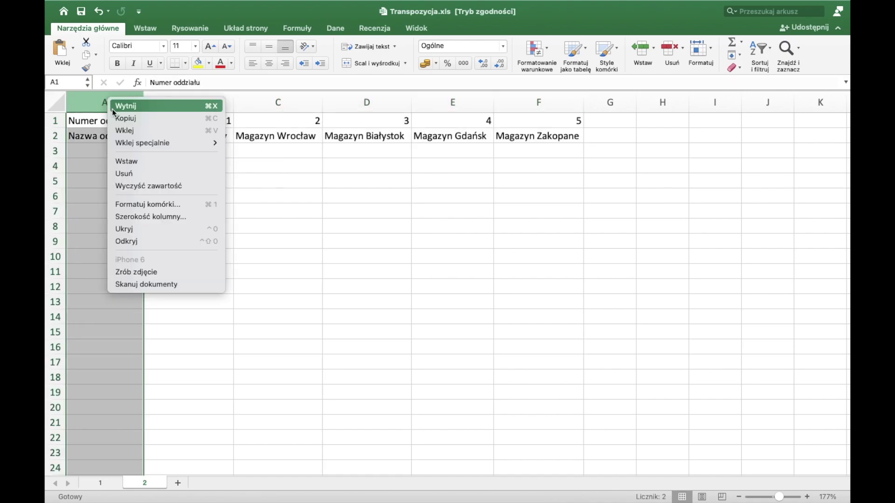
{"action": "left_click", "coordinate": [134, 160]}
{"action": "left_click", "coordinate": [249, 180]}
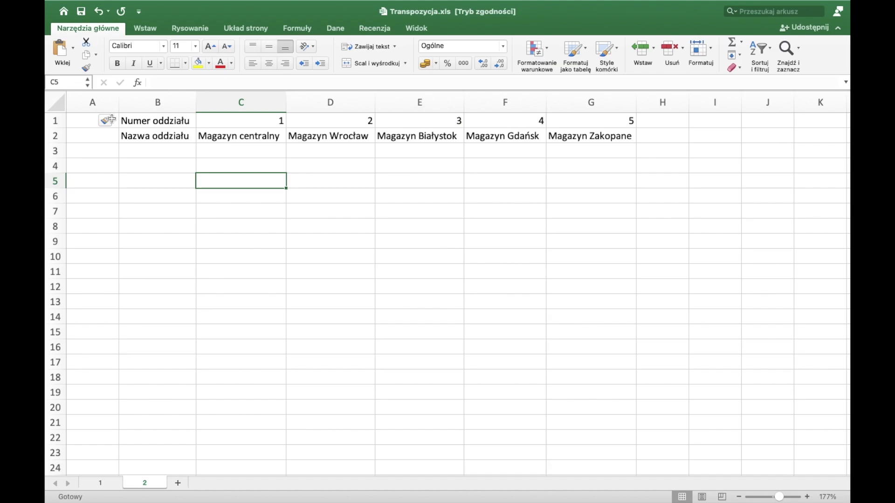
{"action": "left_click", "coordinate": [94, 103]}
{"action": "right_click", "coordinate": [95, 102]}
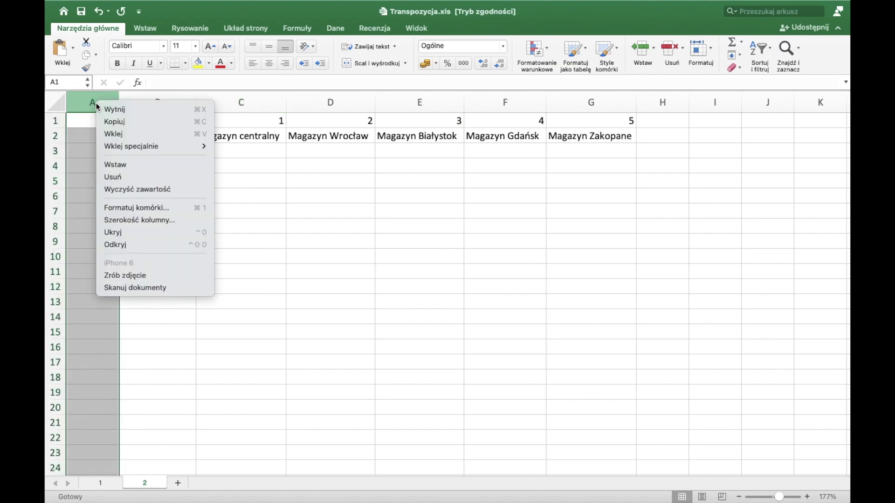
{"action": "left_click", "coordinate": [110, 170]}
{"action": "left_click", "coordinate": [260, 170]}
Step: Copy the branch table C1:H2 and paste it transposed into A1 with Wklej specjalnie
{"action": "left_click_drag", "start_coordinate": [220, 120], "coordinate": [628, 133]}
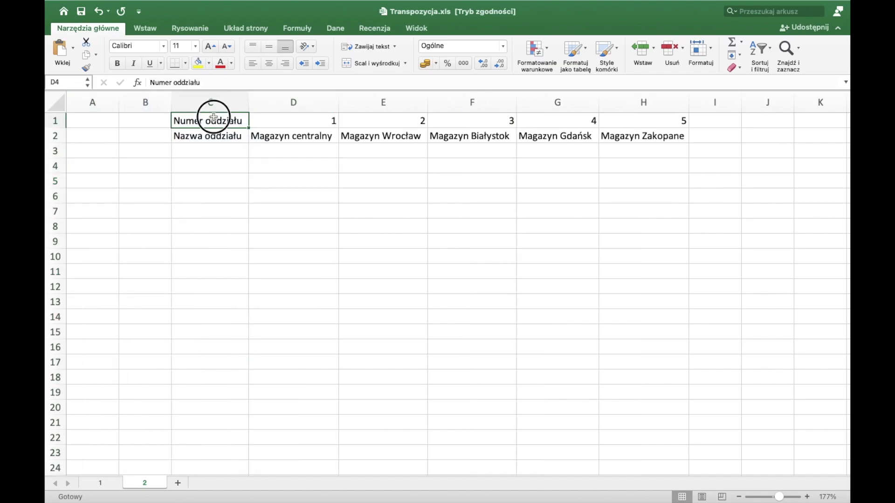
{"action": "key", "text": "ctrl+c"}
{"action": "left_click", "coordinate": [94, 122]}
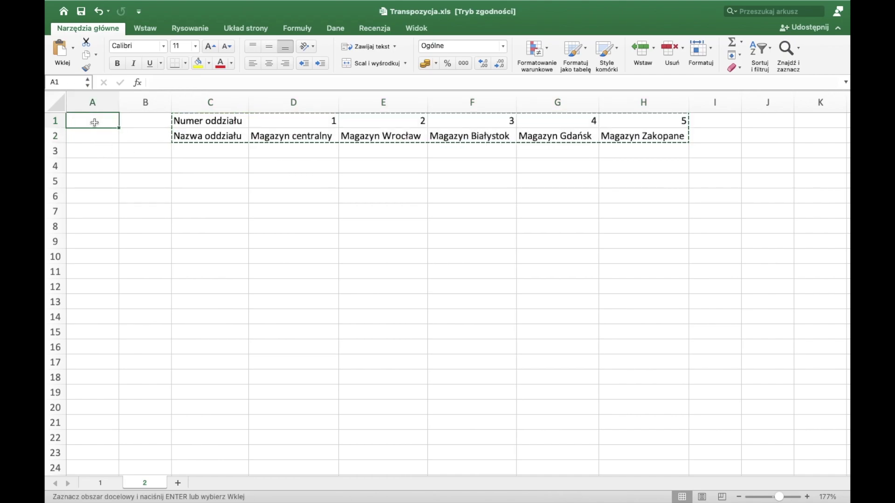
{"action": "right_click", "coordinate": [94, 123]}
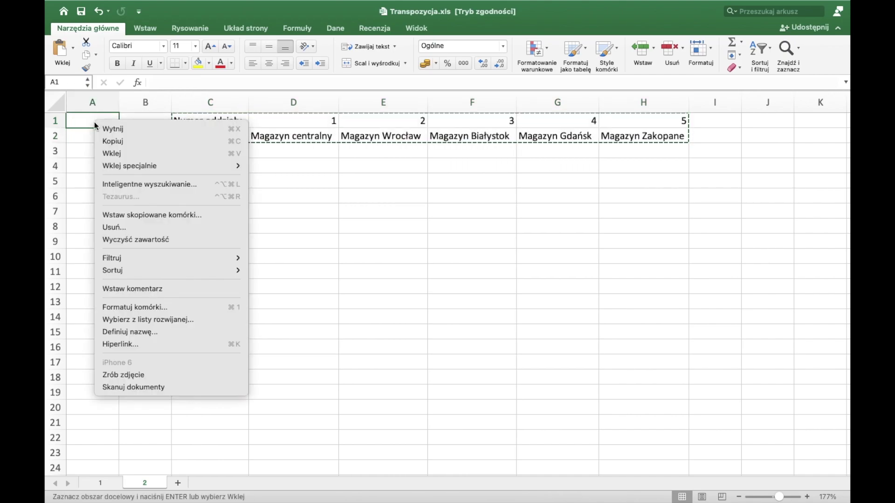
{"action": "mouse_move", "coordinate": [130, 166]}
{"action": "left_click", "coordinate": [303, 362]}
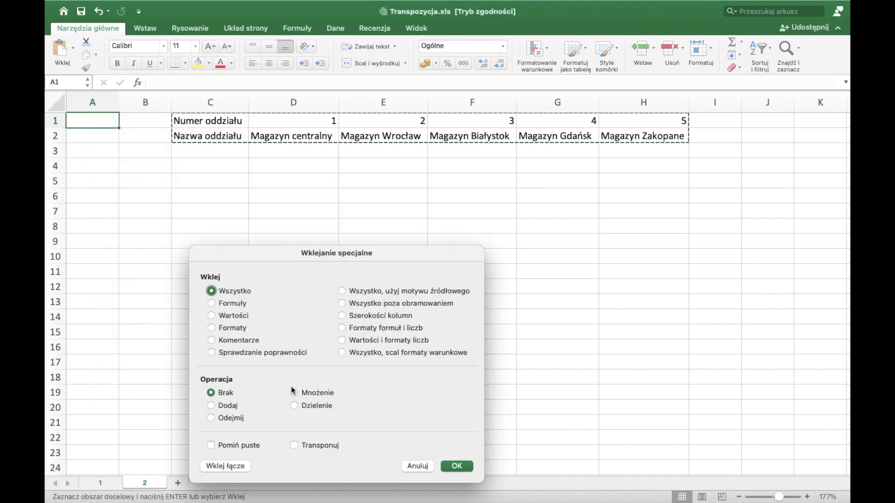
{"action": "left_click", "coordinate": [294, 445]}
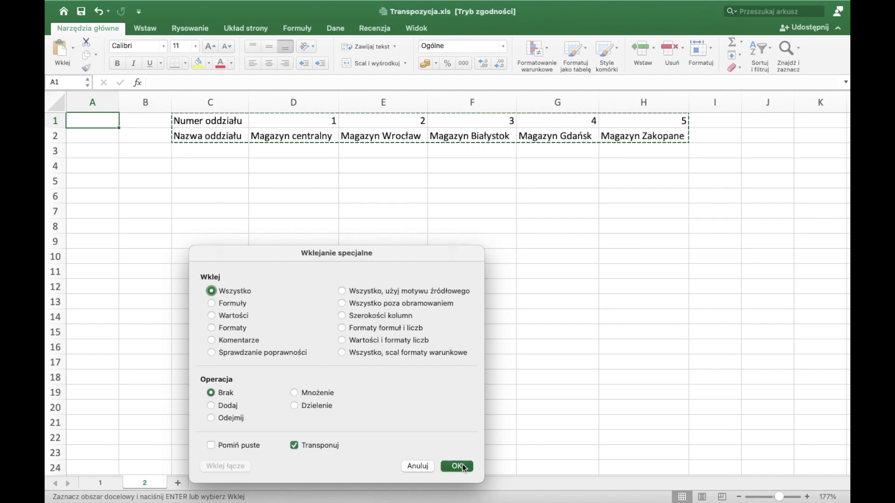
{"action": "left_click", "coordinate": [462, 464]}
{"action": "left_click", "coordinate": [294, 243]}
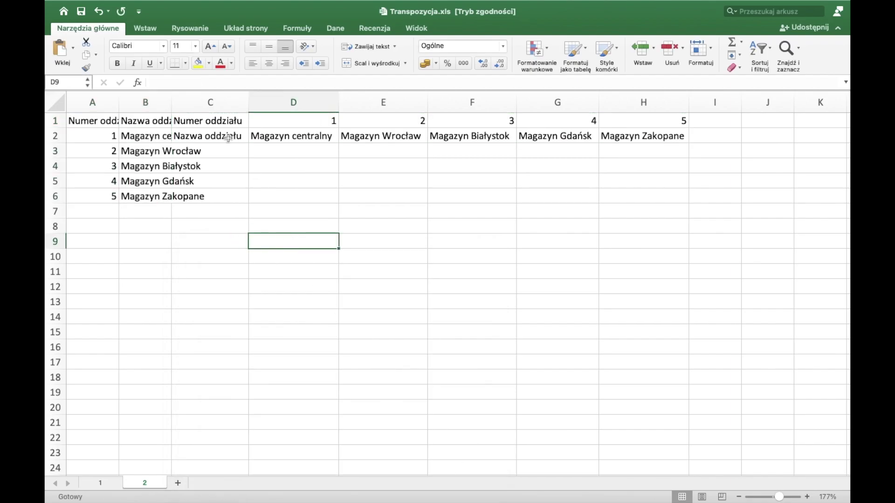
Step: Auto-fit columns B and A to the warehouse names and the Numer oddziału header
{"action": "double_click", "coordinate": [171, 93]}
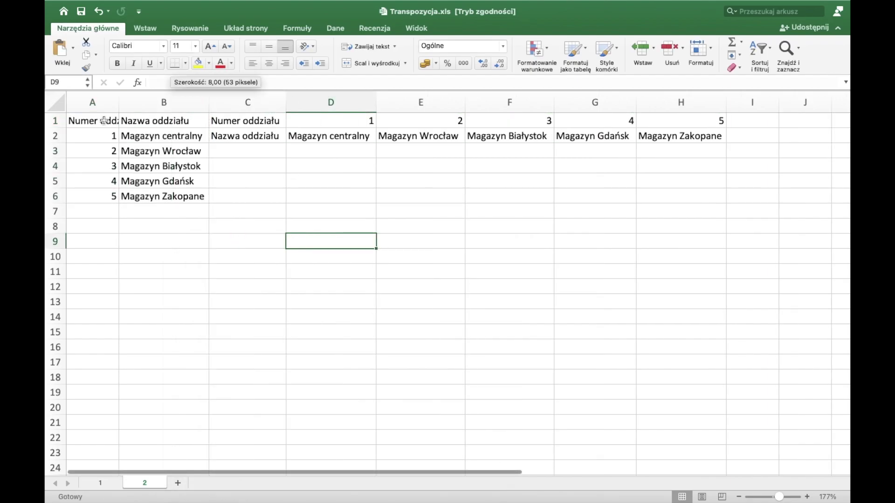
{"action": "double_click", "coordinate": [121, 99]}
{"action": "left_click", "coordinate": [104, 104]}
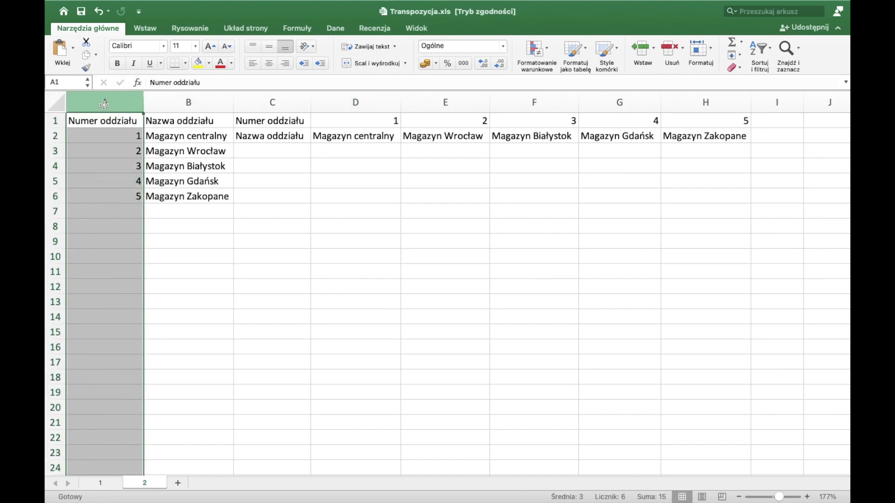
{"action": "left_click", "coordinate": [188, 107], "text": "shift"}
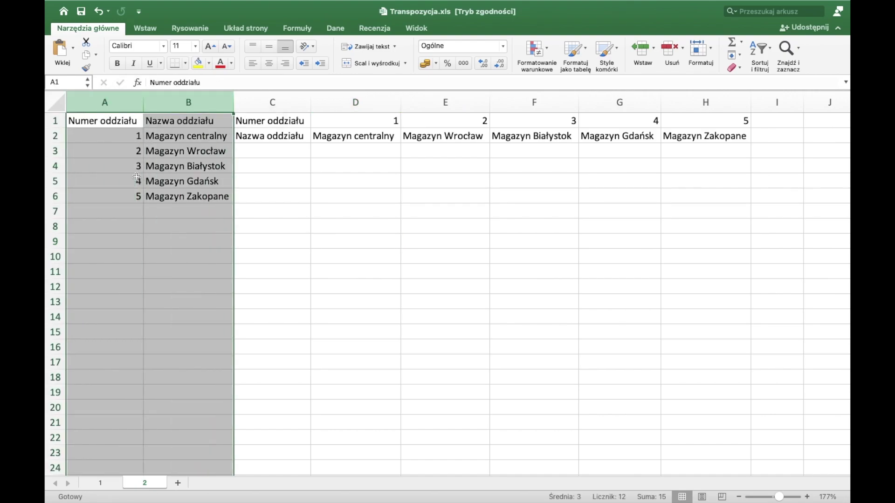
{"action": "mouse_move", "coordinate": [109, 212]}
{"action": "left_mouse_down"}
{"action": "mouse_move", "coordinate": [199, 333]}
{"action": "mouse_move", "coordinate": [208, 437]}
{"action": "left_mouse_up"}
{"action": "scroll", "coordinate": [208, 437], "scroll_direction": "up", "scroll_amount": 5}
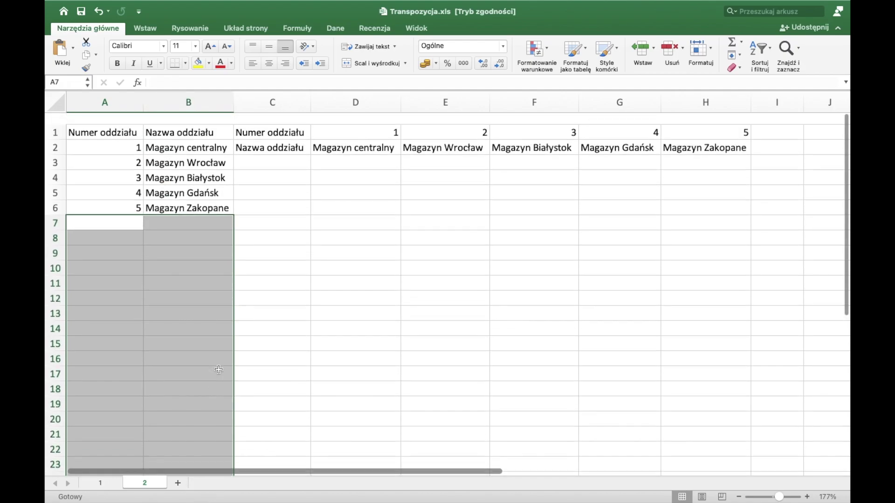
{"action": "left_click", "coordinate": [274, 220]}
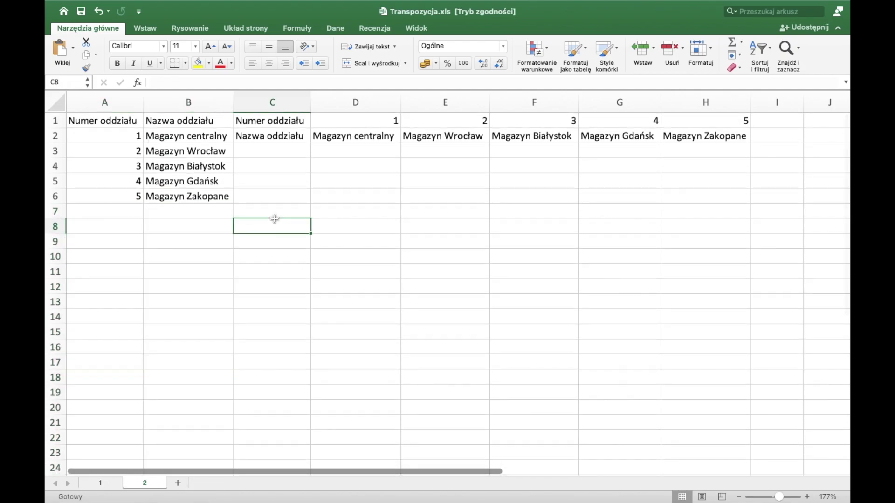